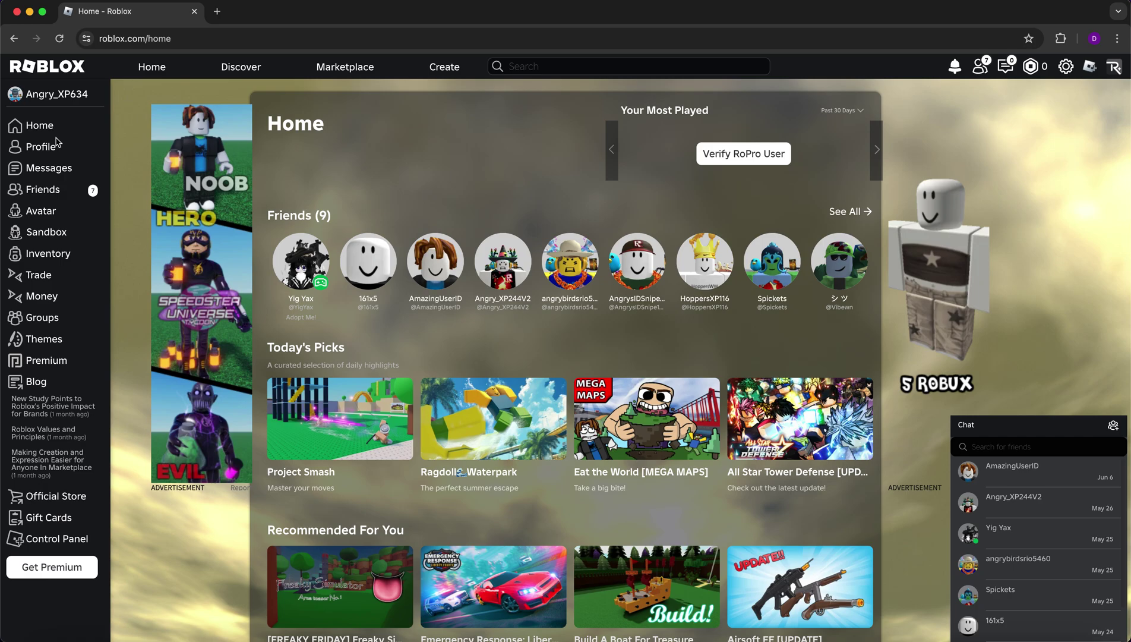
Step: Open your own Roblox profile page from the left sidebar
{"action": "left_click", "coordinate": [57, 94]}
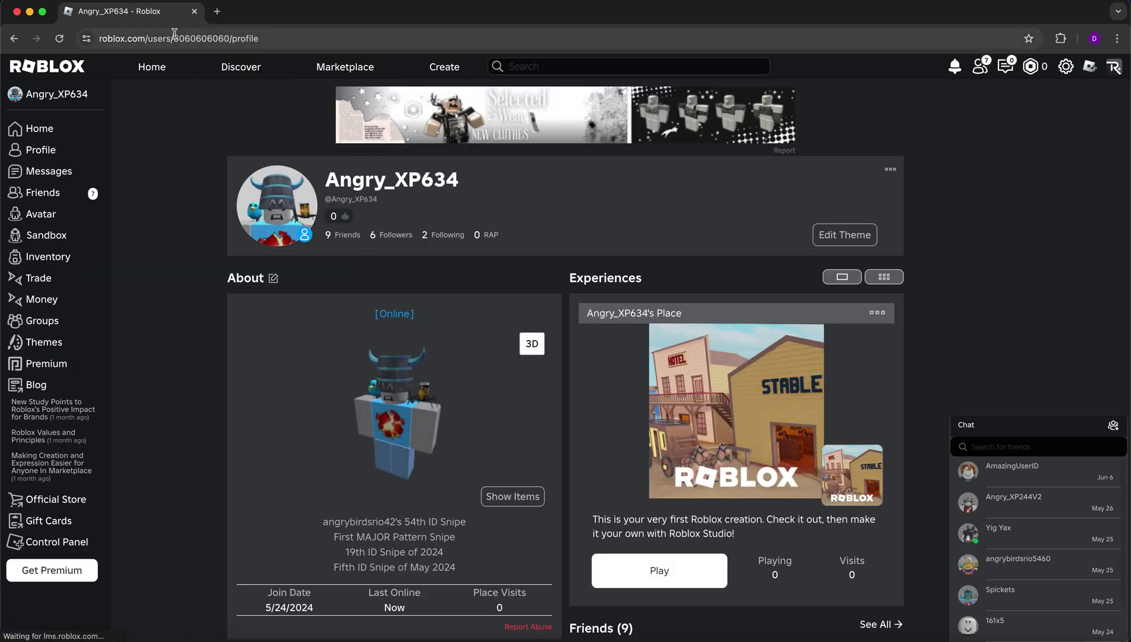
{"action": "left_click", "coordinate": [175, 38]}
{"action": "type", "text": "https://www.roblox.com/users/7000"}
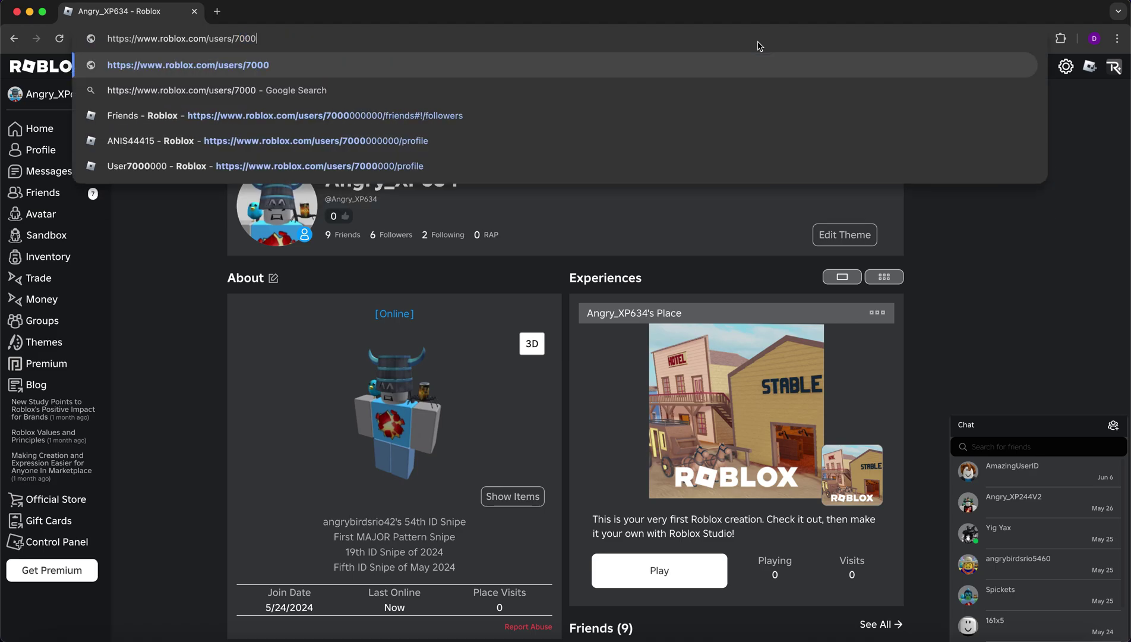
{"action": "type", "text": "0000000"}
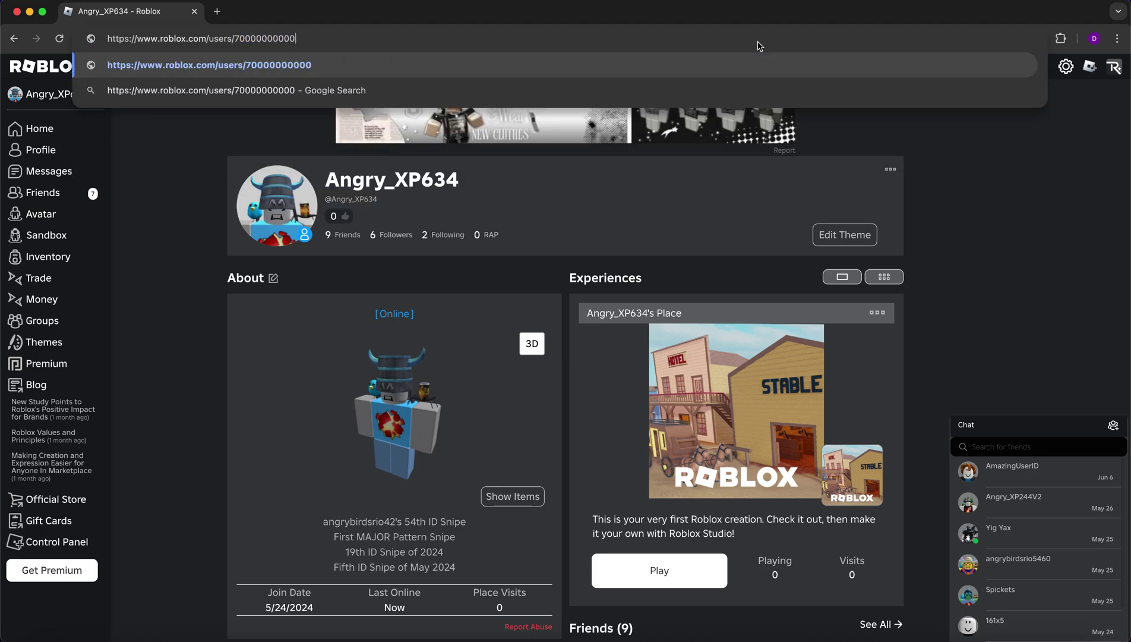
{"action": "key", "text": "Return"}
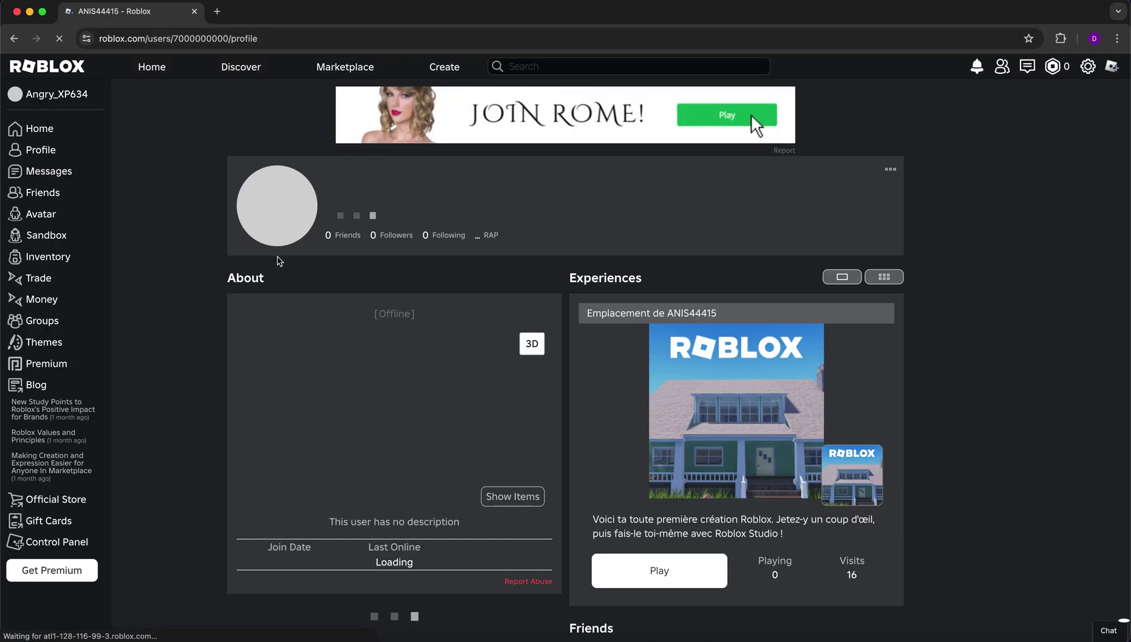
{"action": "scroll", "coordinate": [386, 444], "scroll_direction": "up", "scroll_amount": 4}
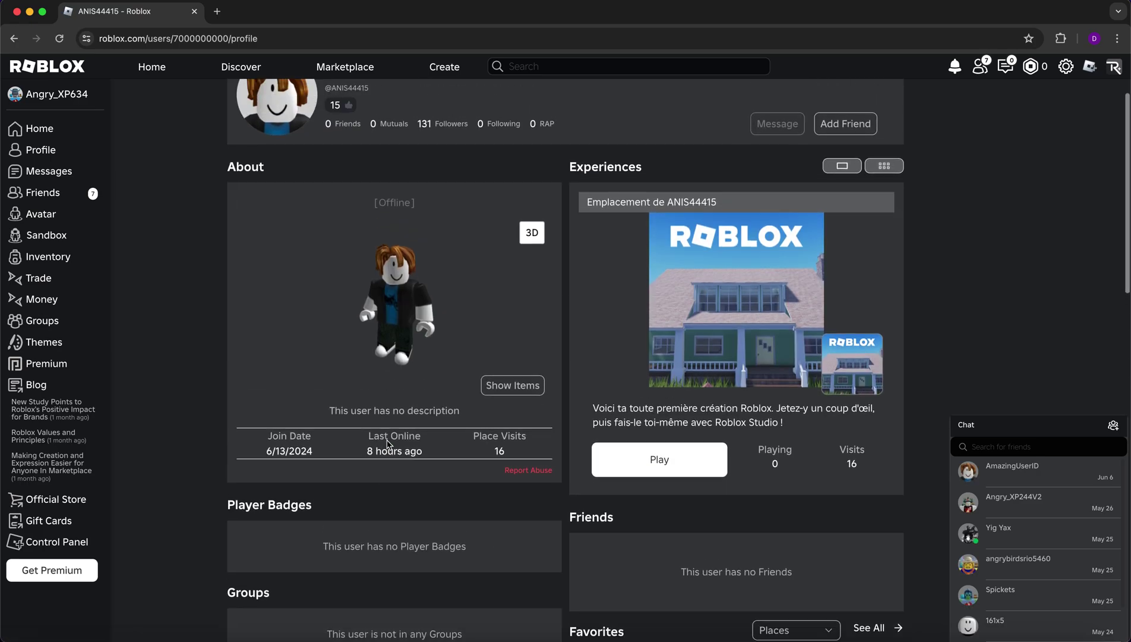
{"action": "left_click", "coordinate": [179, 39]}
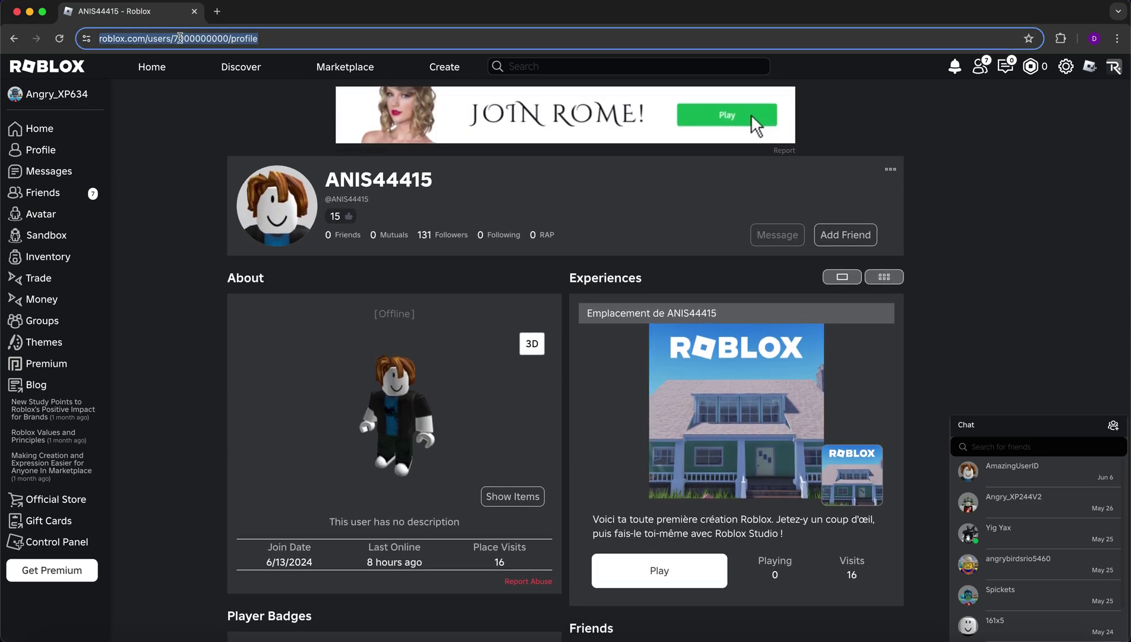
{"action": "type", "text": "6"}
{"action": "key", "text": "Return"}
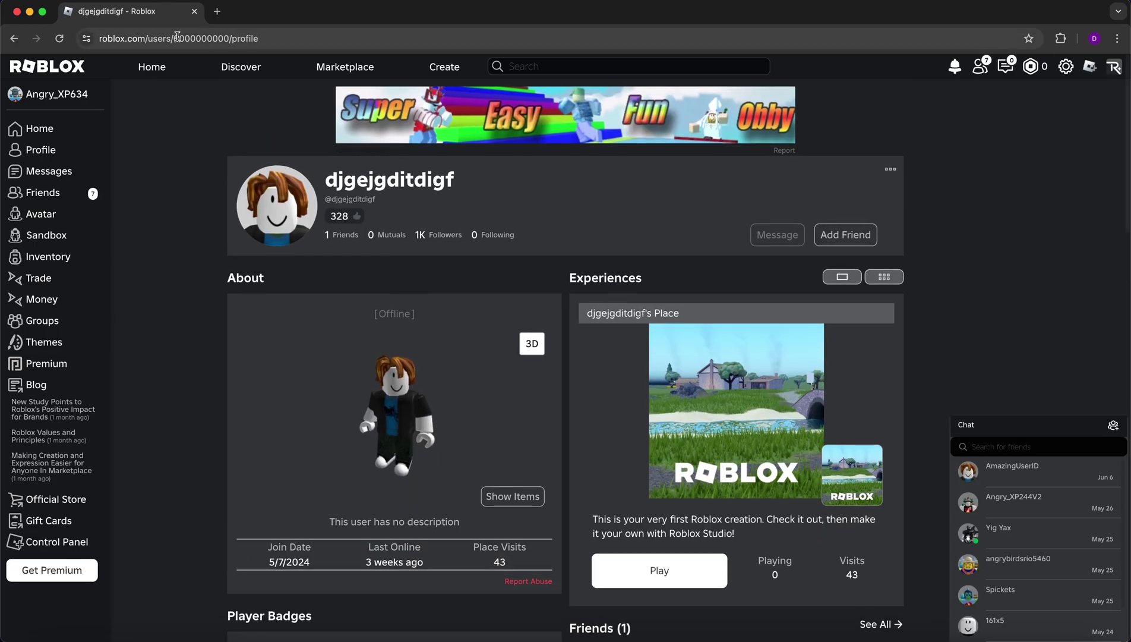
{"action": "left_click", "coordinate": [177, 39]}
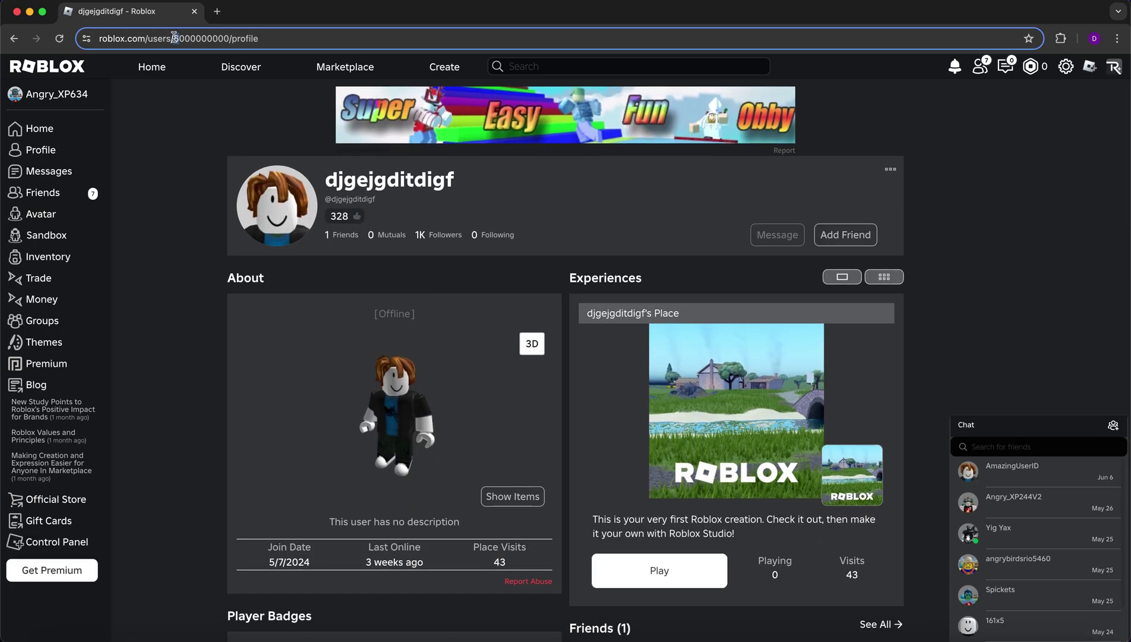
{"action": "type", "text": "7"}
{"action": "key", "text": "Return"}
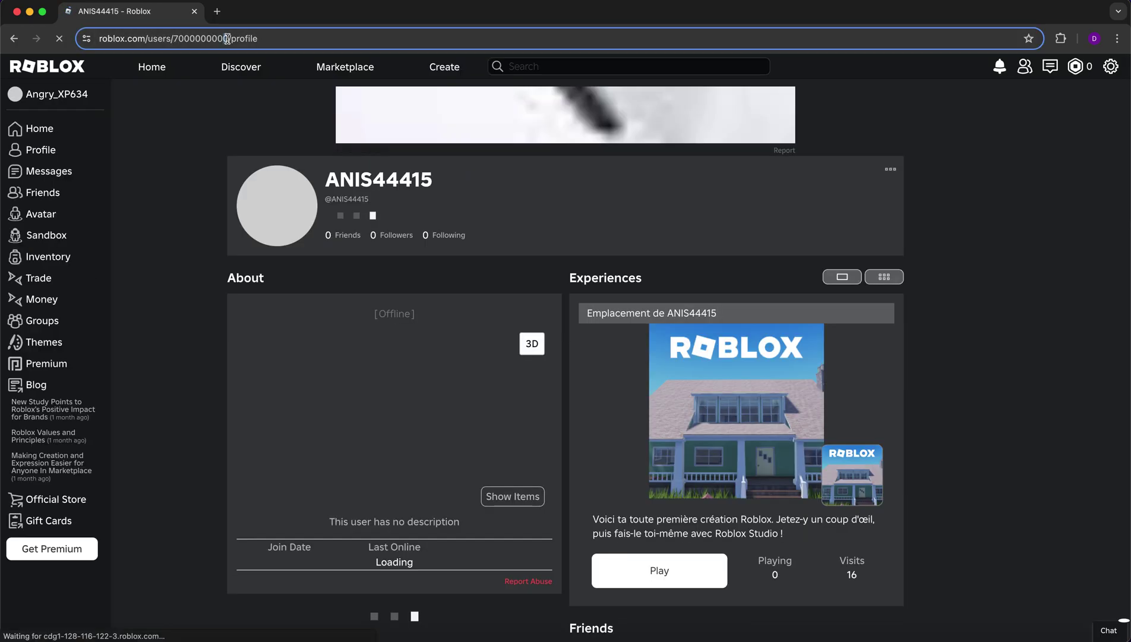
{"action": "left_click", "coordinate": [225, 39]}
{"action": "type", "text": "70000000007"}
{"action": "key", "text": "Return"}
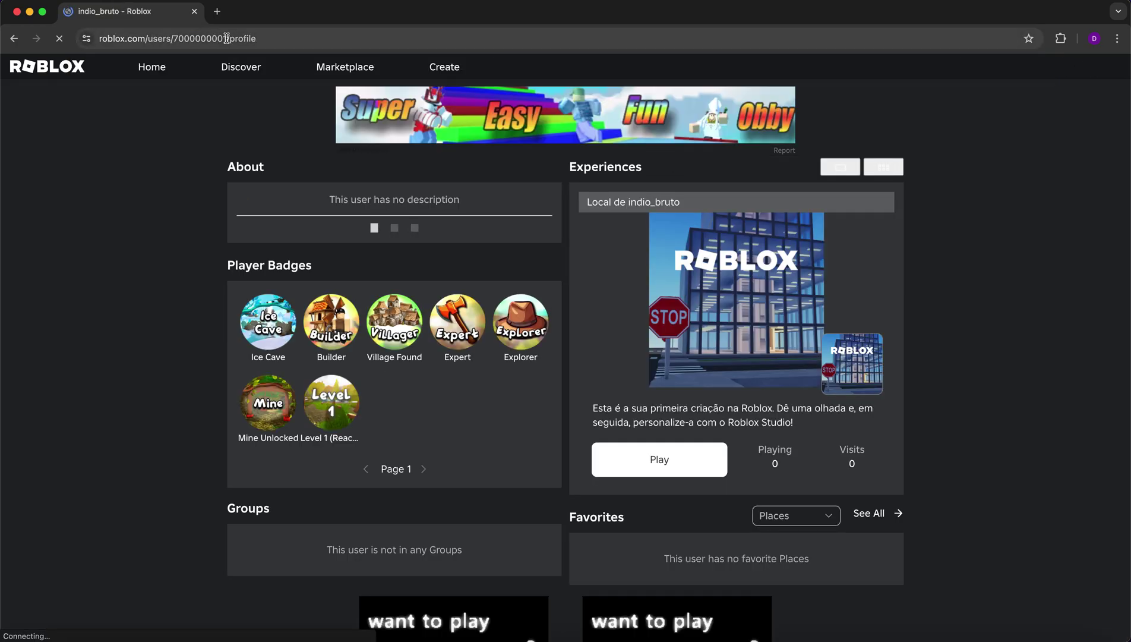
{"action": "scroll", "coordinate": [322, 324], "scroll_direction": "down", "scroll_amount": 4}
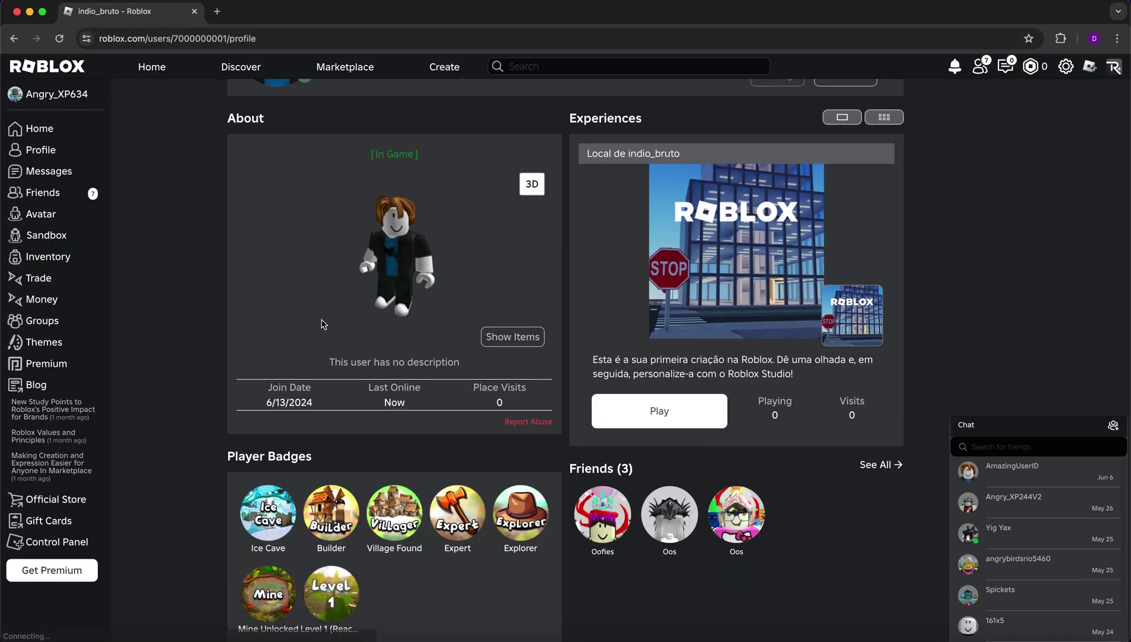
{"action": "scroll", "coordinate": [322, 324], "scroll_direction": "down", "scroll_amount": 5}
{"action": "scroll", "coordinate": [321, 324], "scroll_direction": "down", "scroll_amount": 4}
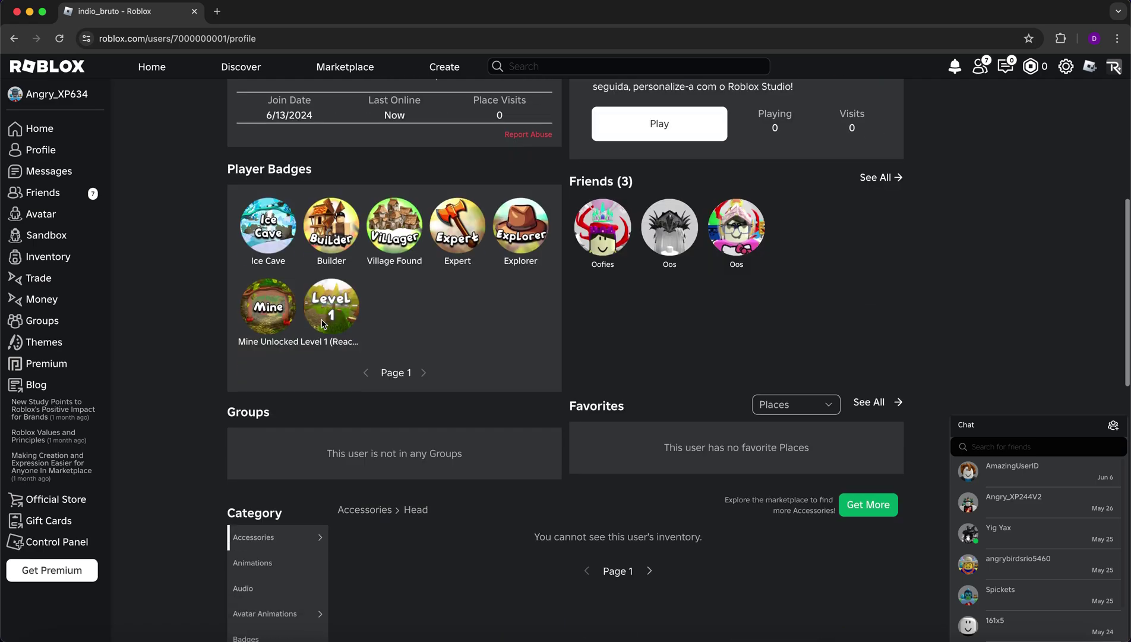
{"action": "scroll", "coordinate": [322, 323], "scroll_direction": "up", "scroll_amount": 10}
{"action": "scroll", "coordinate": [360, 426], "scroll_direction": "up", "scroll_amount": 3}
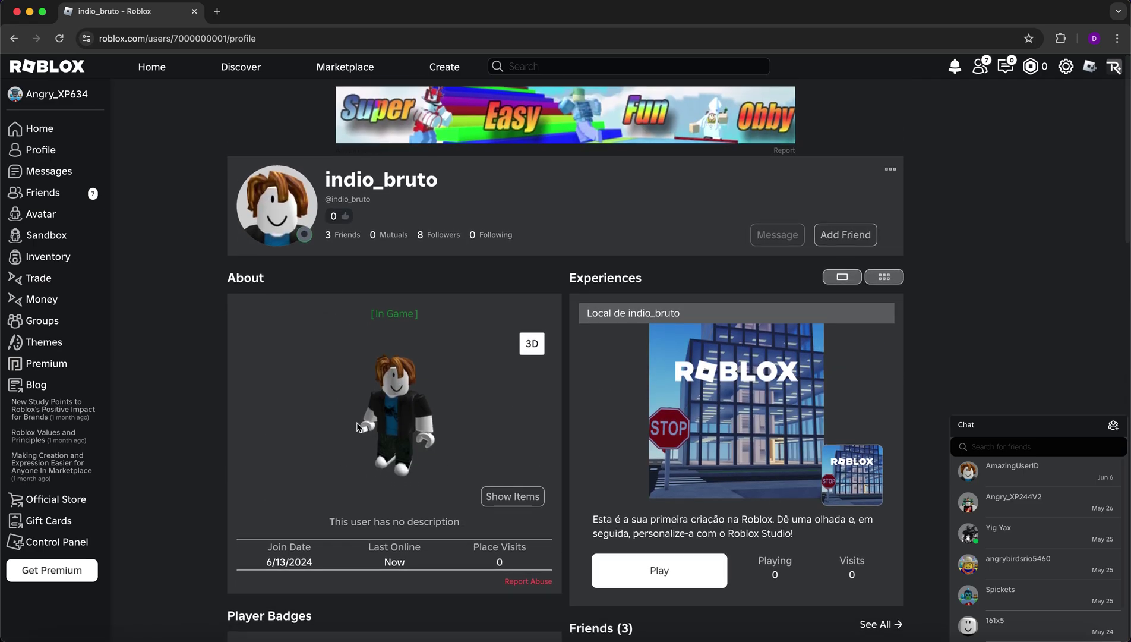
{"action": "left_click", "coordinate": [224, 39]}
{"action": "type", "text": "0"}
{"action": "key", "text": "Return"}
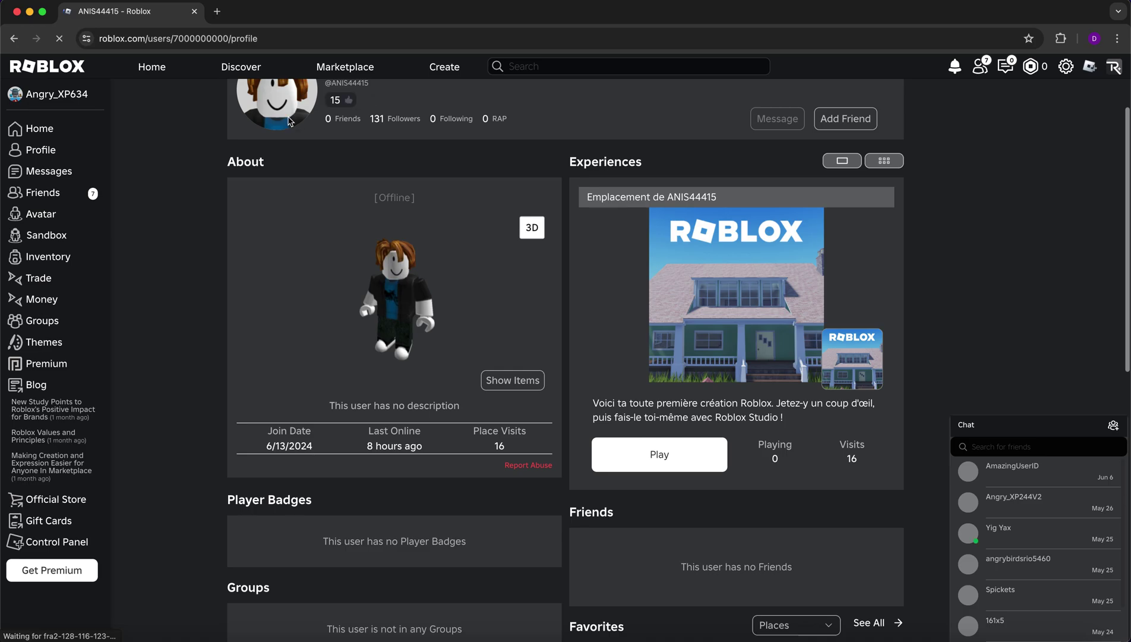
{"action": "left_click", "coordinate": [230, 38]}
{"action": "type", "text": "2"}
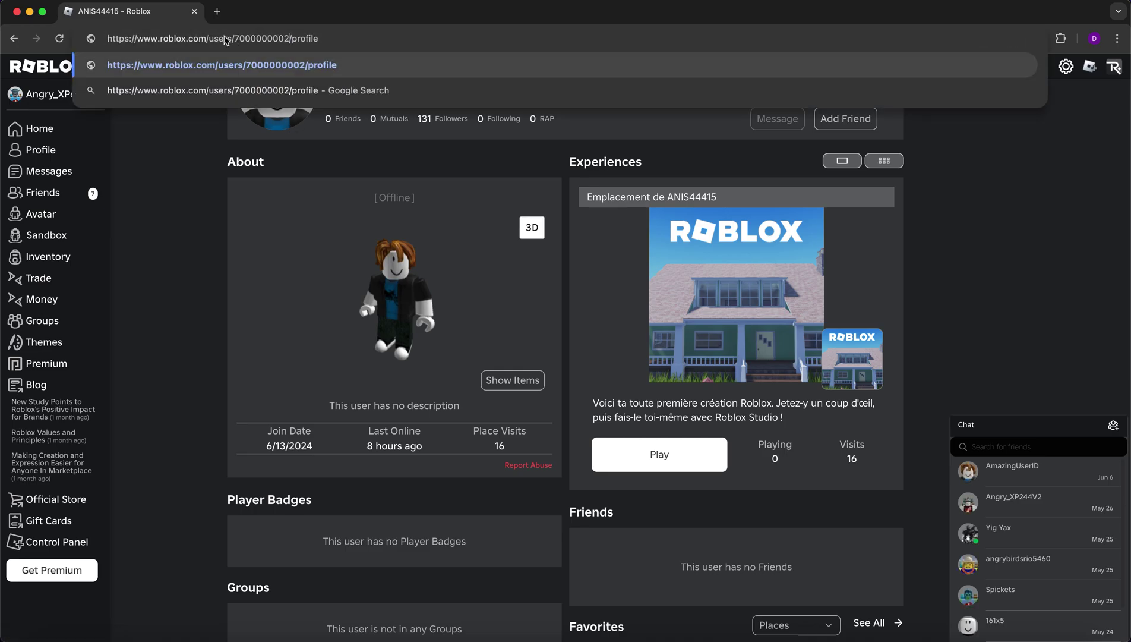
{"action": "key", "text": "Return"}
{"action": "left_click", "coordinate": [13, 38]}
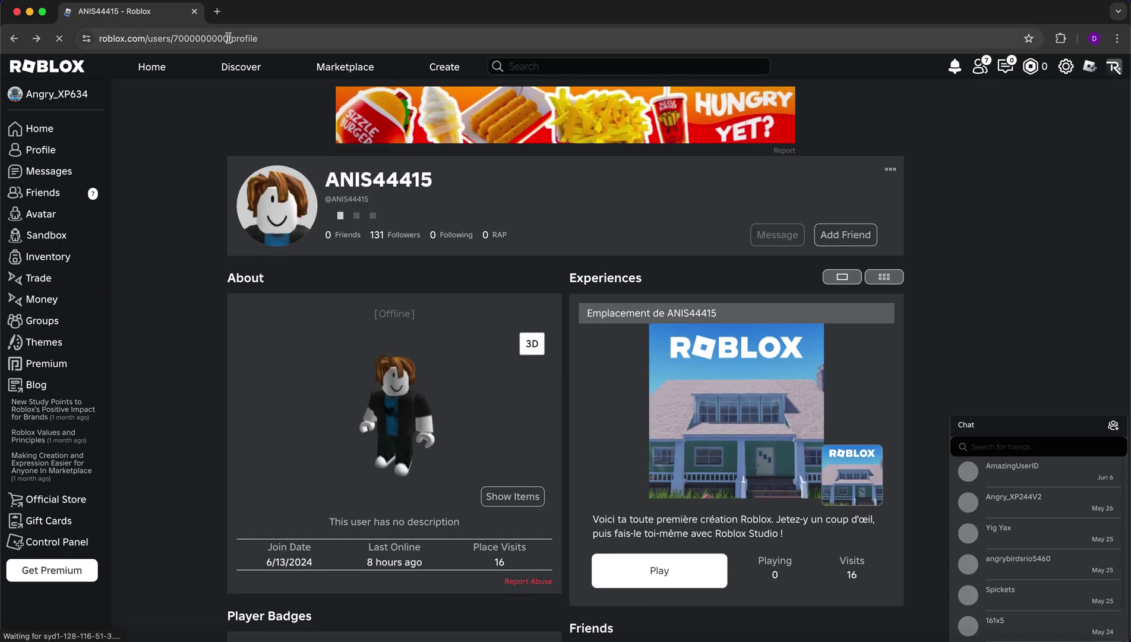
{"action": "left_click", "coordinate": [220, 38]}
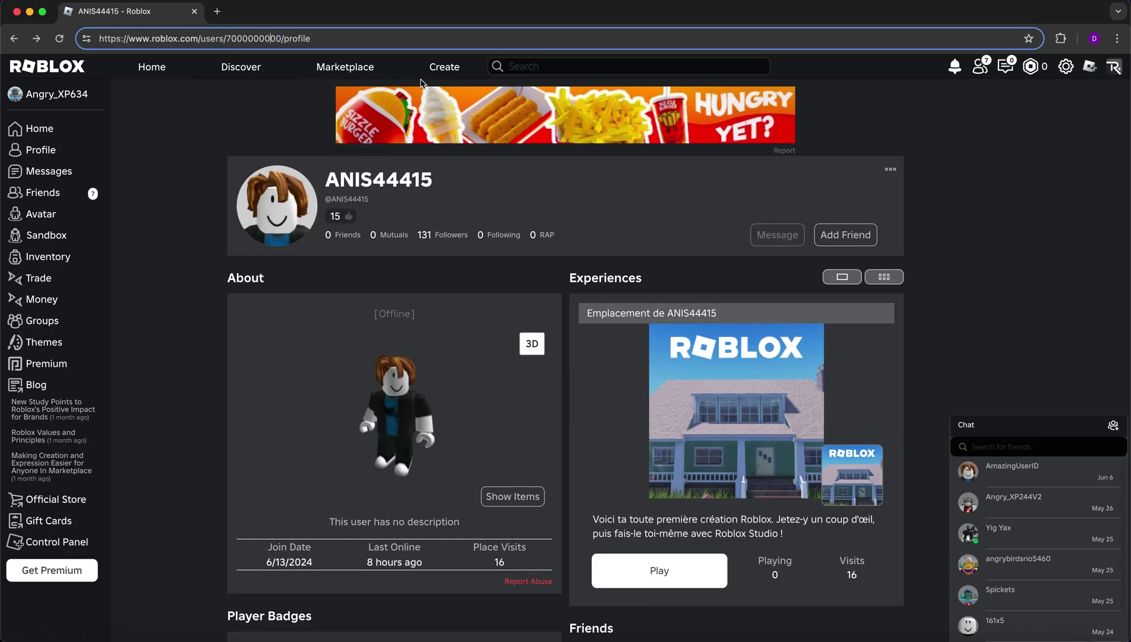
{"action": "type", "text": "1"}
{"action": "key", "text": "Return"}
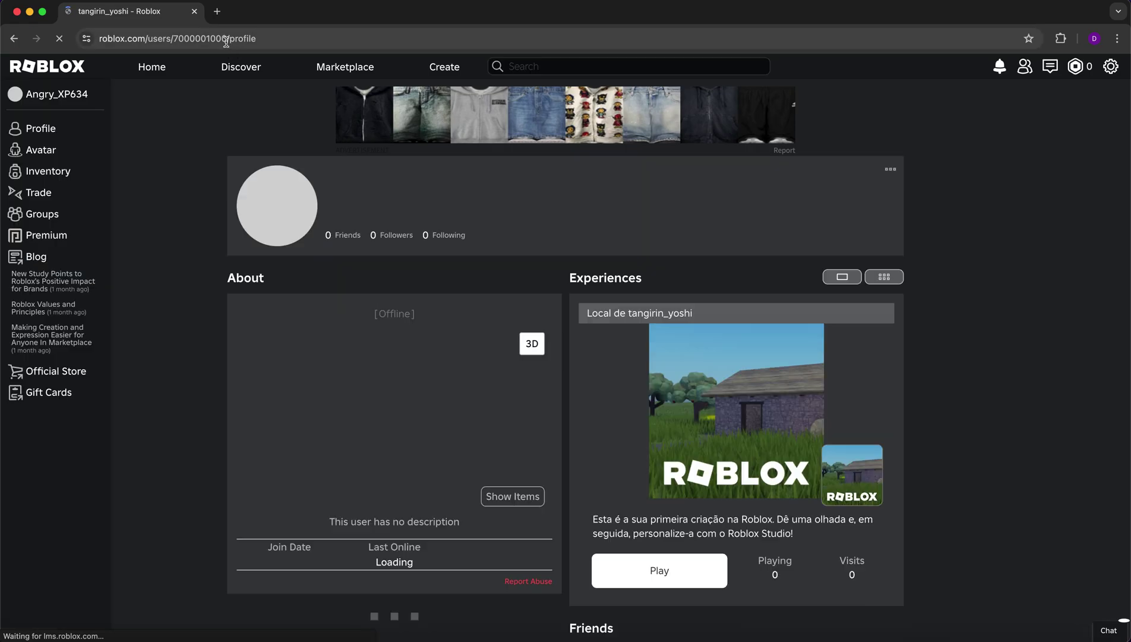
{"action": "left_click", "coordinate": [221, 38]}
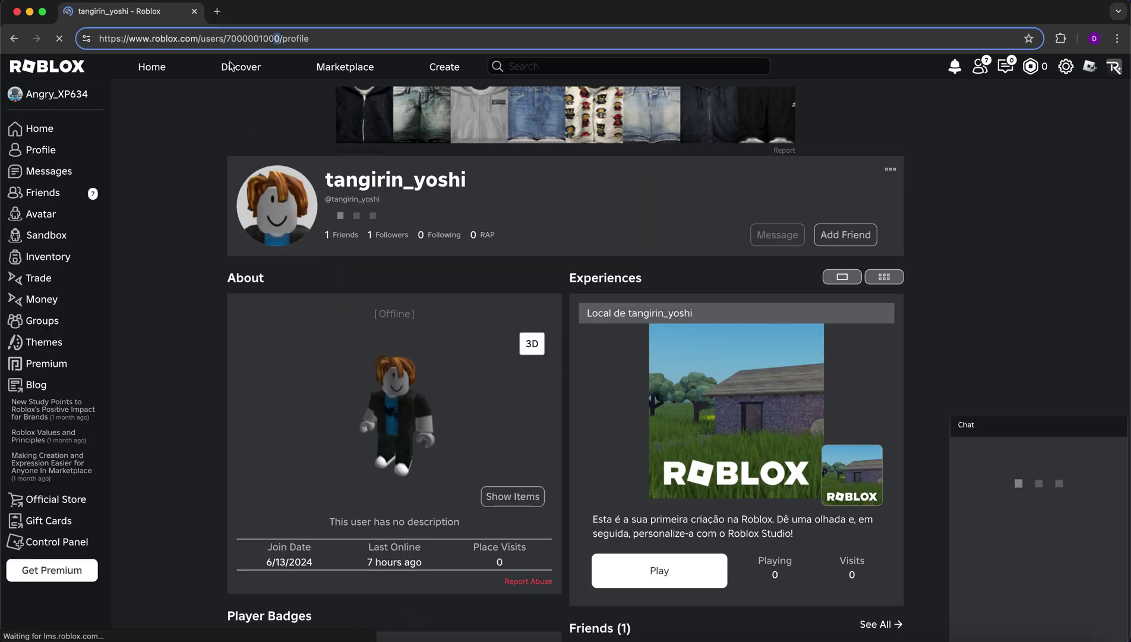
{"action": "key", "text": "BackSpace"}
{"action": "type", "text": "1"}
{"action": "key", "text": "Return"}
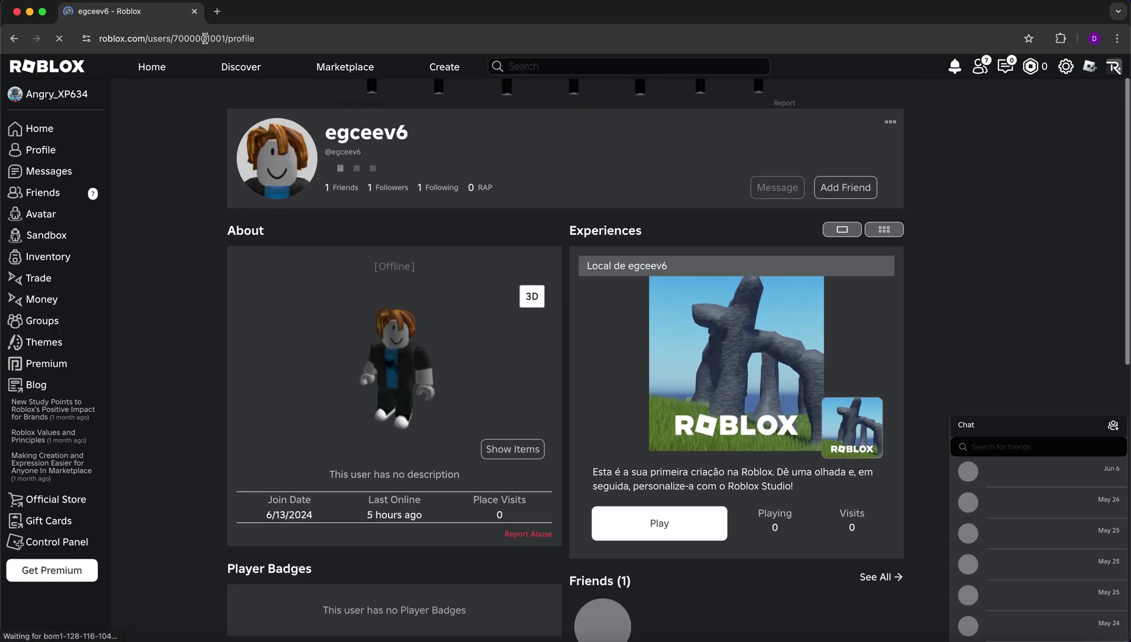
{"action": "left_click", "coordinate": [208, 38]}
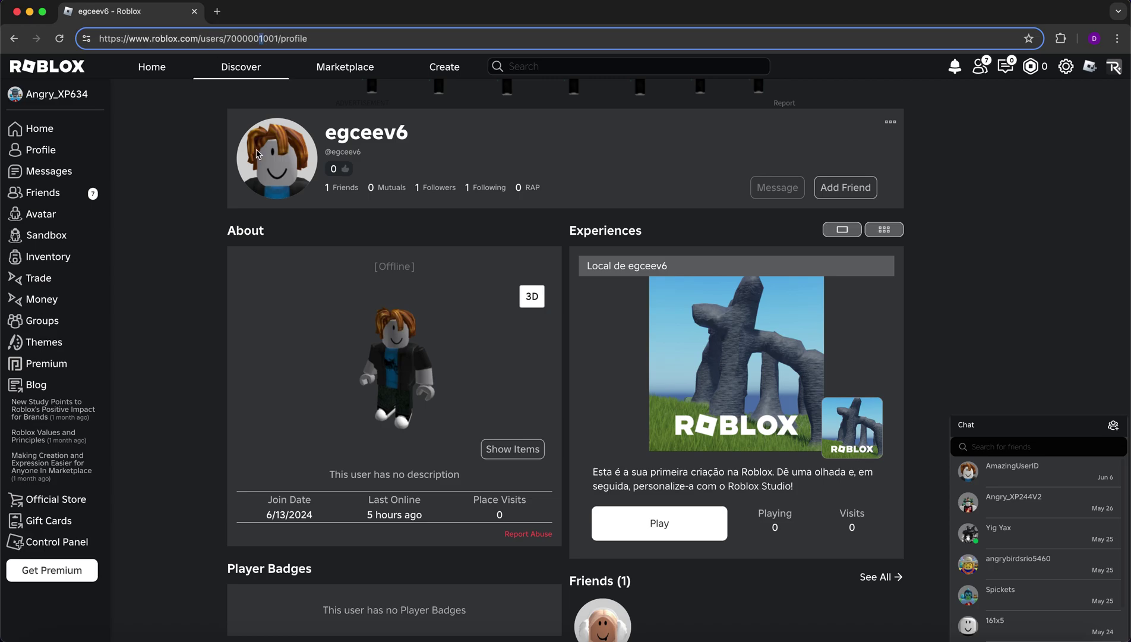
{"action": "scroll", "coordinate": [257, 155], "scroll_direction": "down", "scroll_amount": 3}
{"action": "type", "text": "2"}
{"action": "key", "text": "Return"}
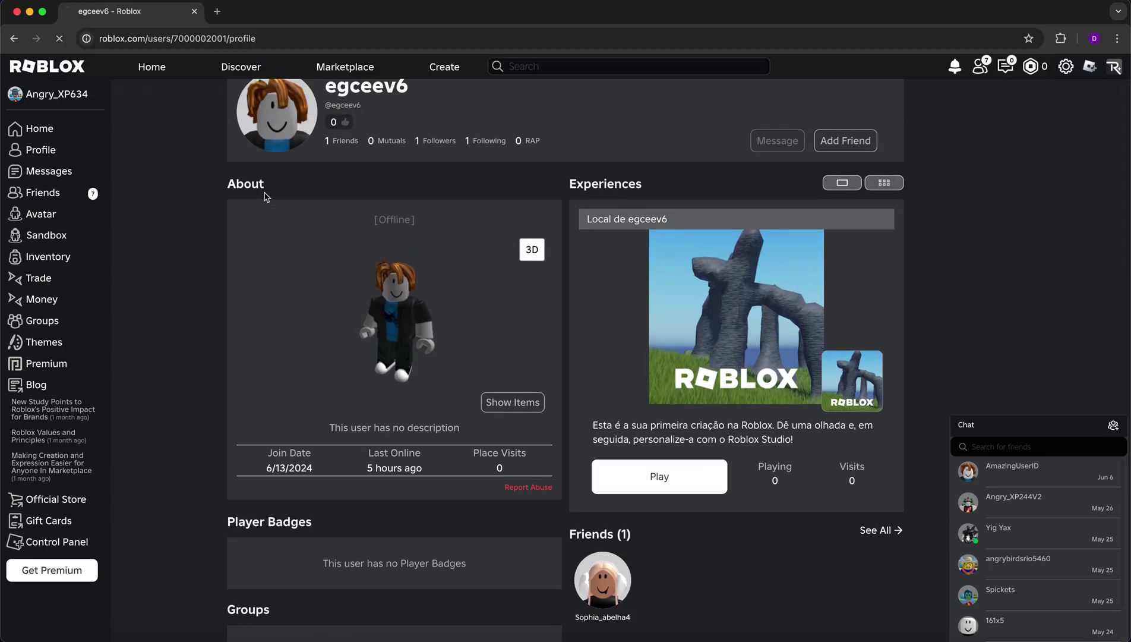
{"action": "left_click", "coordinate": [261, 39]}
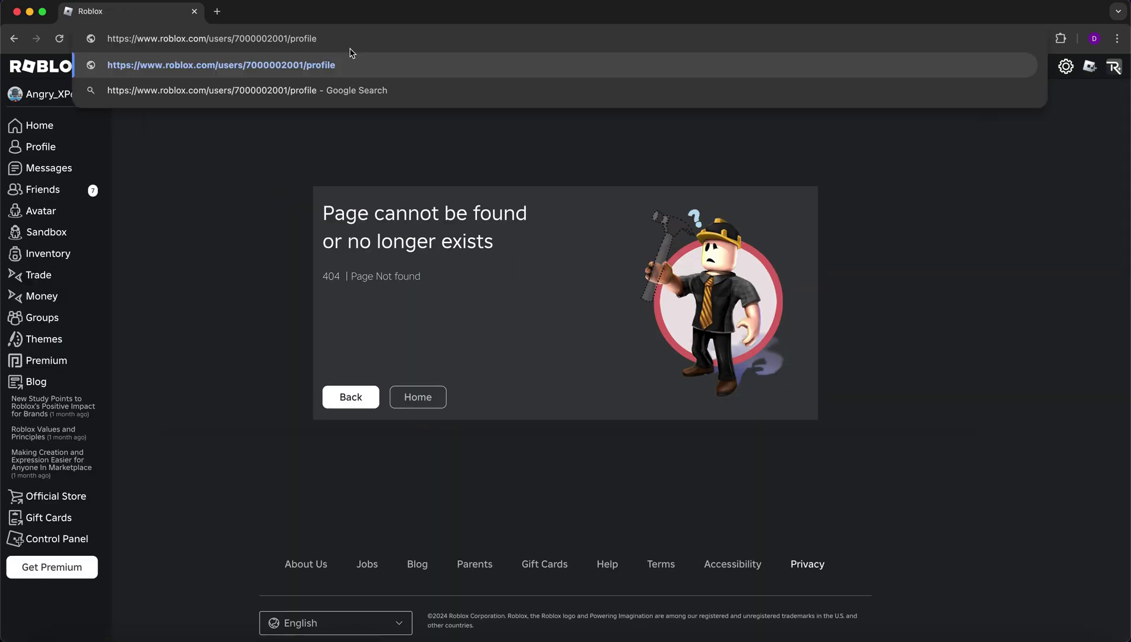
{"action": "type", "text": "0"}
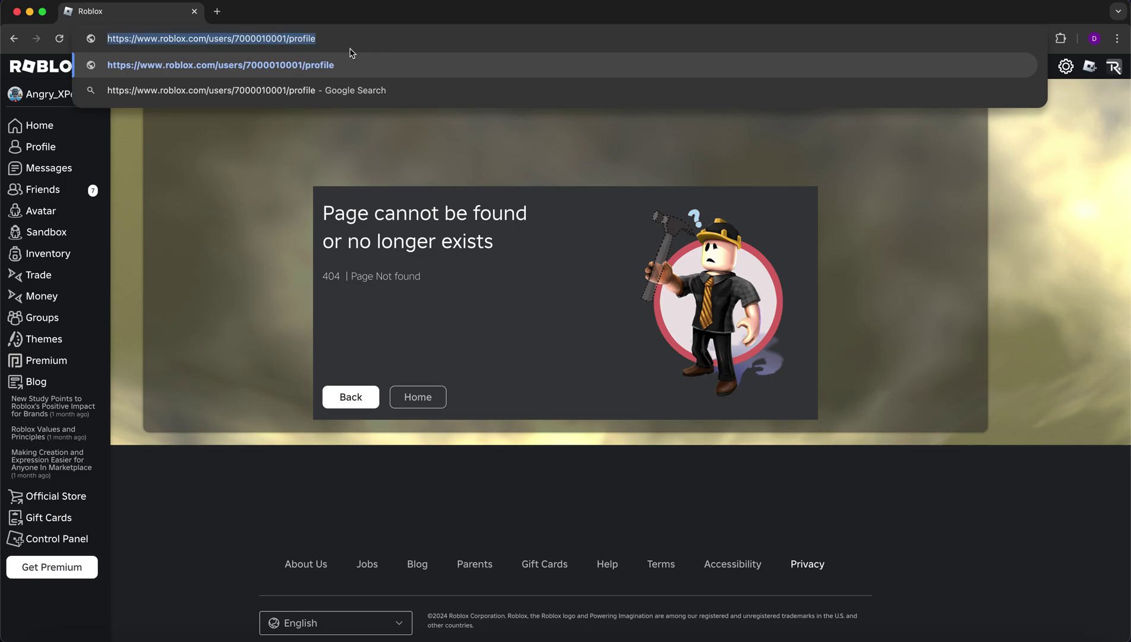
Step: Try several edited user IDs that return not-found pages
{"action": "key", "text": "Return"}
{"action": "left_click", "coordinate": [279, 38]}
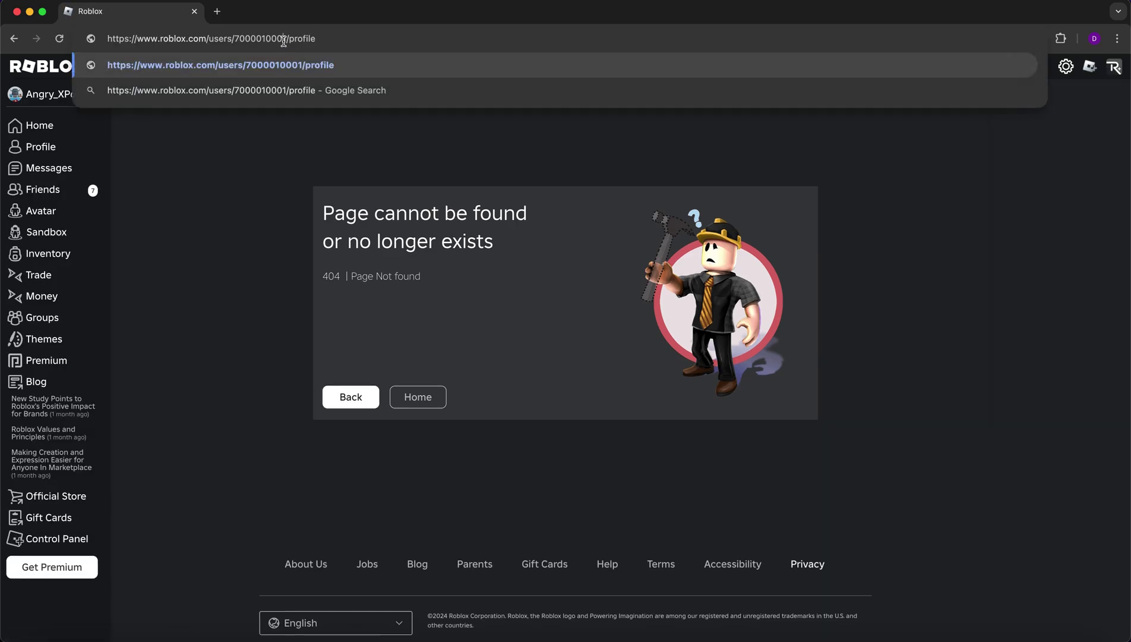
{"action": "key", "text": "BackSpace"}
{"action": "key", "text": "Return"}
{"action": "left_click", "coordinate": [256, 38]}
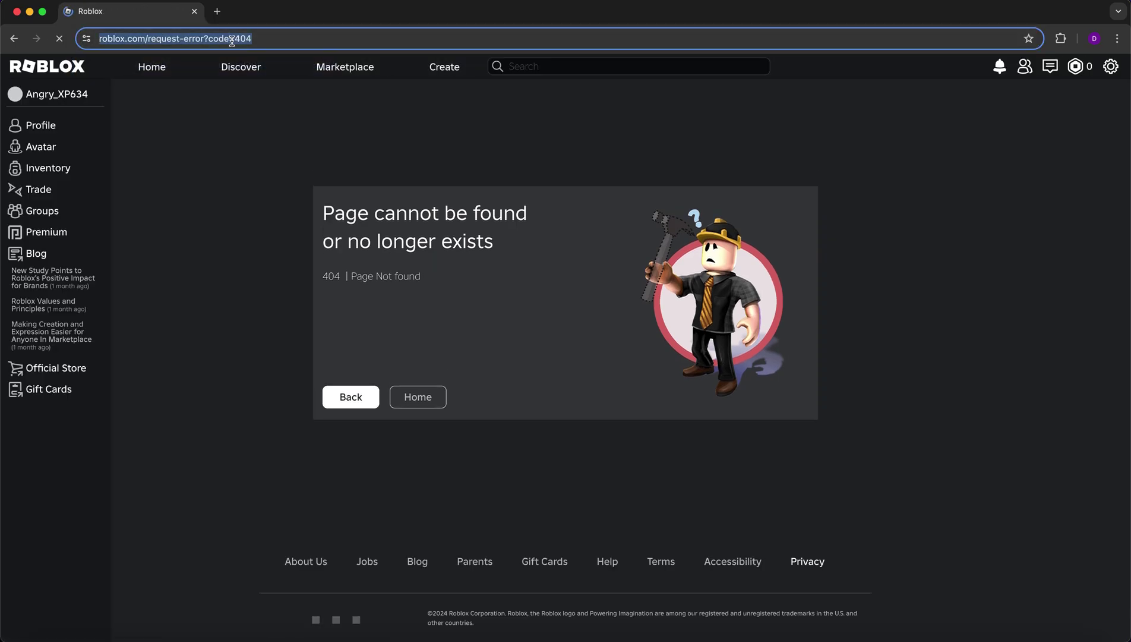
{"action": "key", "text": "Return"}
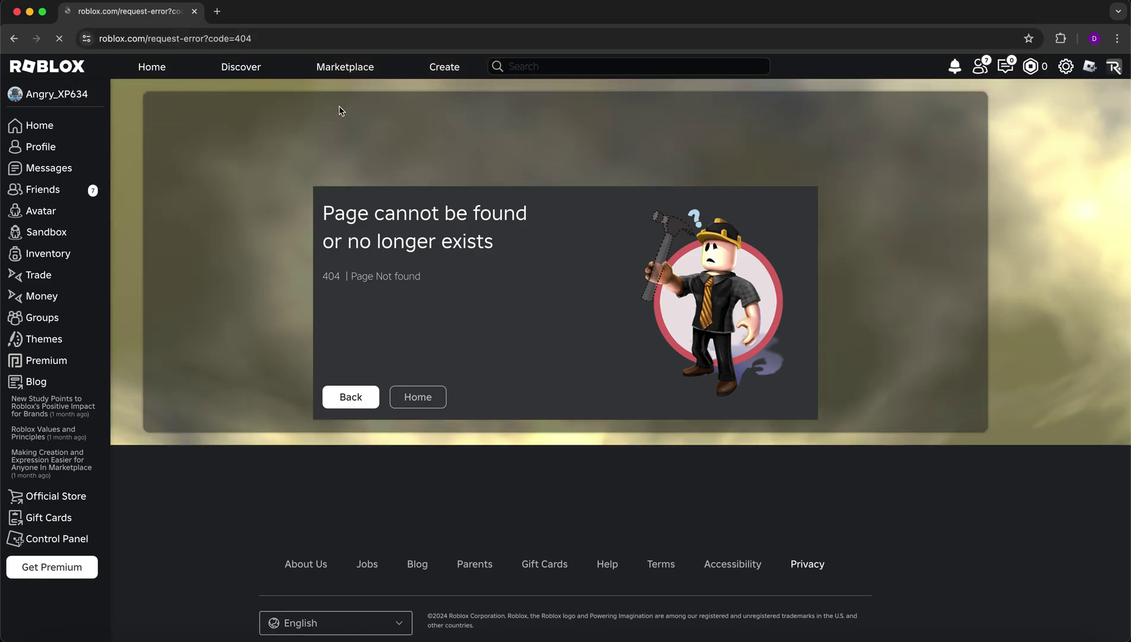
{"action": "left_click", "coordinate": [193, 38]}
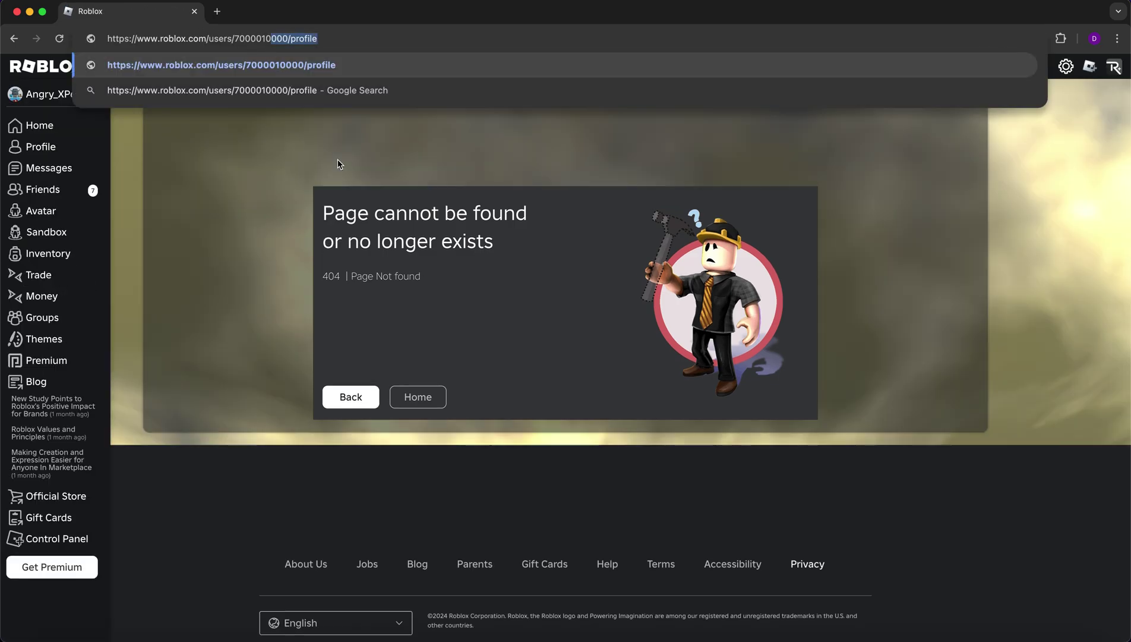
{"action": "key", "text": "BackSpace"}
{"action": "type", "text": "7"}
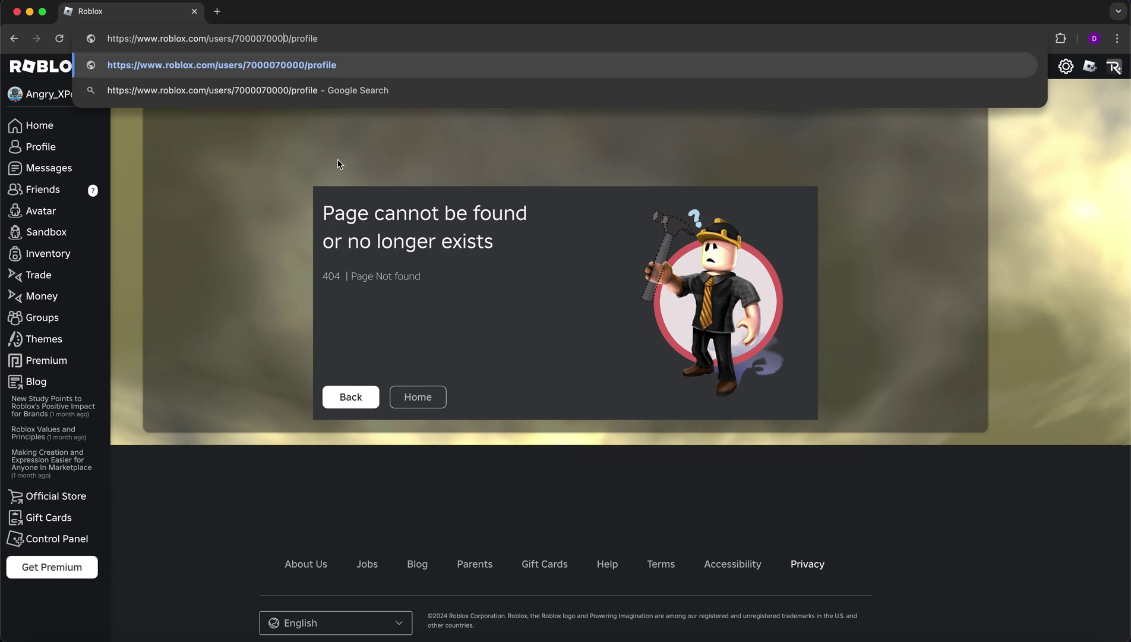
{"action": "key", "text": "BackSpace"}
{"action": "type", "text": "1,"}
{"action": "key", "text": "ctrl+a"}
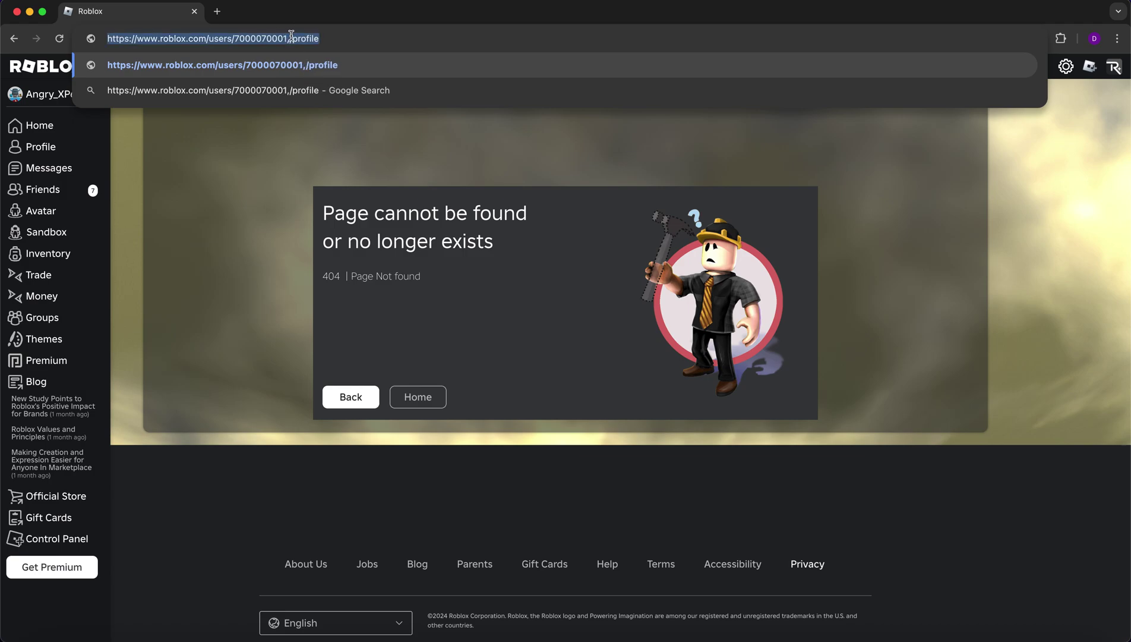
{"action": "left_click", "coordinate": [291, 38]}
{"action": "key", "text": "BackSpace"}
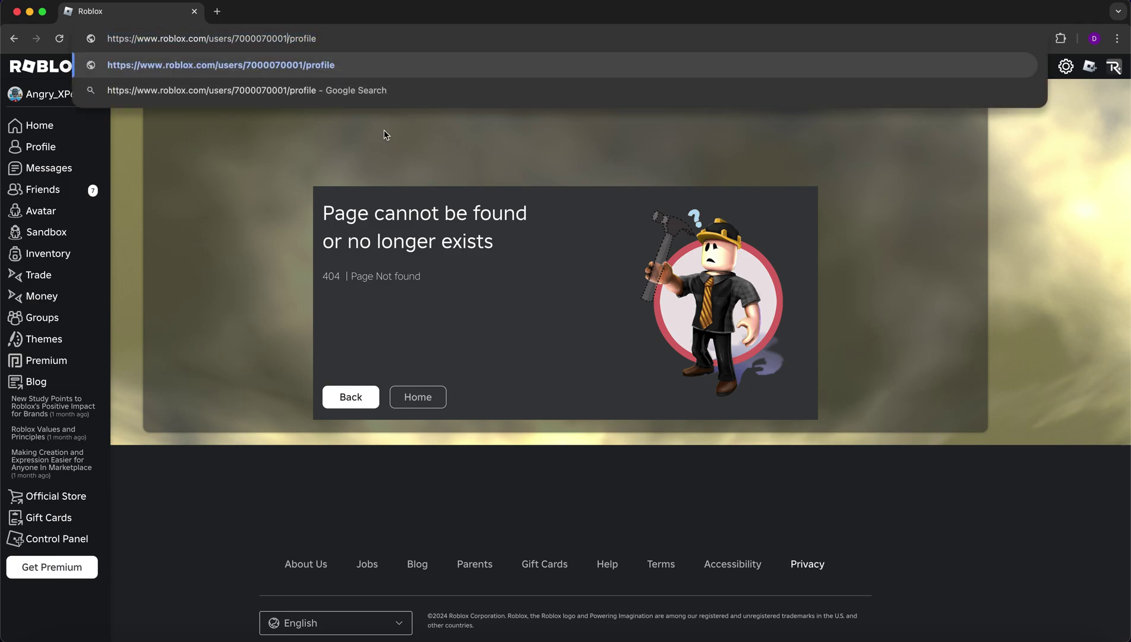
{"action": "key", "text": "Return"}
{"action": "left_click", "coordinate": [177, 38]}
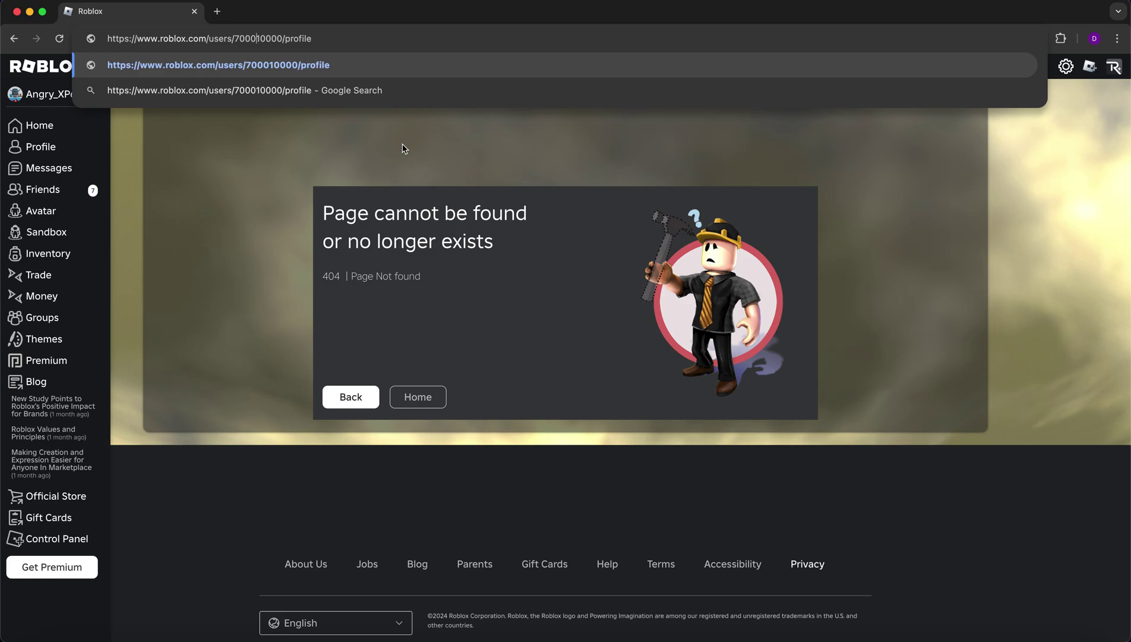
{"action": "type", "text": "0"}
{"action": "key", "text": "Return"}
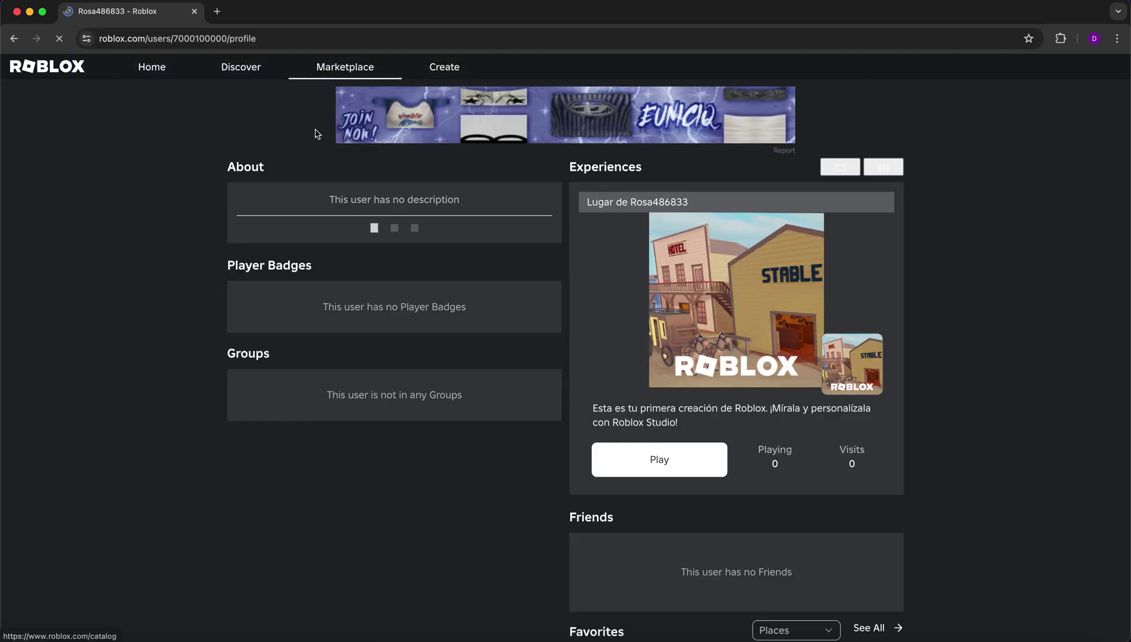
{"action": "scroll", "coordinate": [513, 234], "scroll_direction": "down", "scroll_amount": 1}
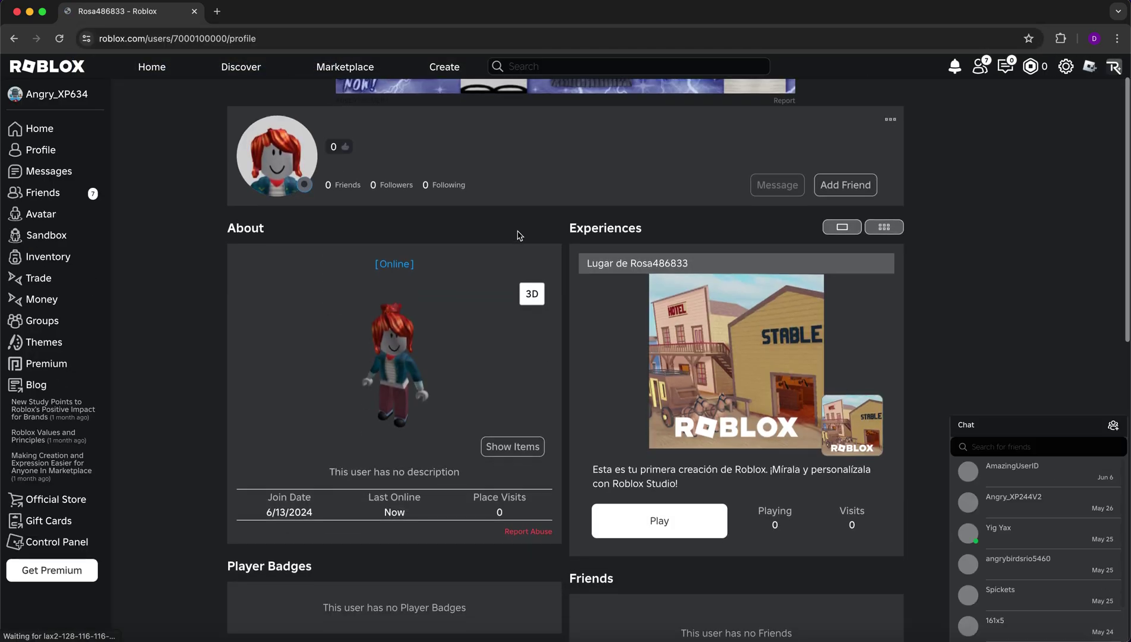
{"action": "scroll", "coordinate": [681, 216], "scroll_direction": "down", "scroll_amount": 5}
{"action": "scroll", "coordinate": [716, 266], "scroll_direction": "up", "scroll_amount": 2}
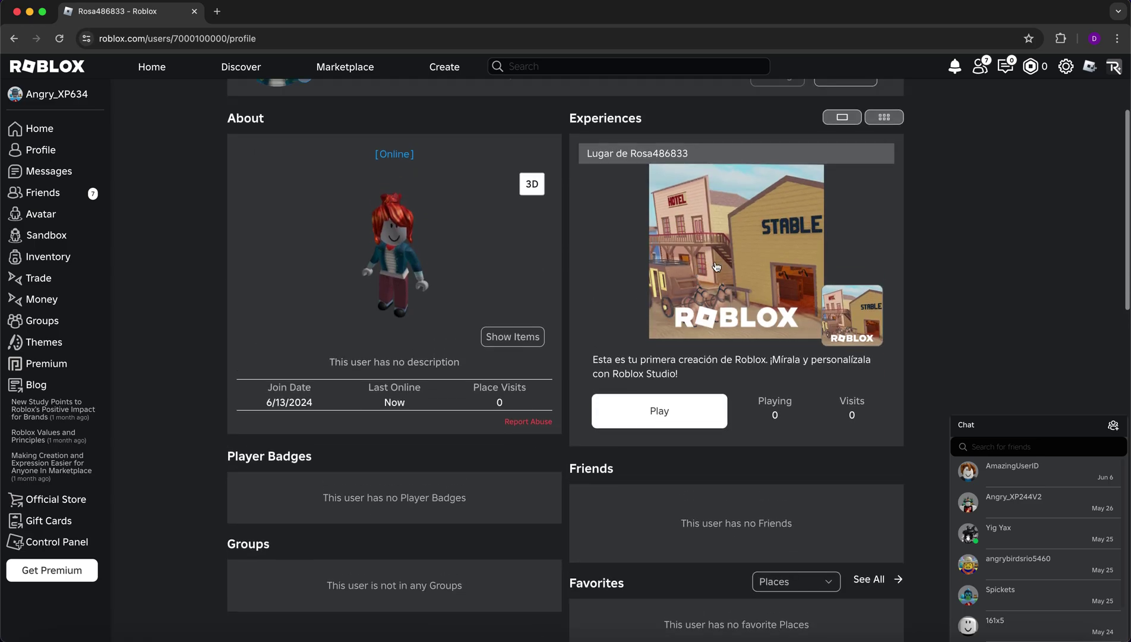
{"action": "scroll", "coordinate": [619, 257], "scroll_direction": "up", "scroll_amount": 5}
{"action": "left_click", "coordinate": [171, 38]}
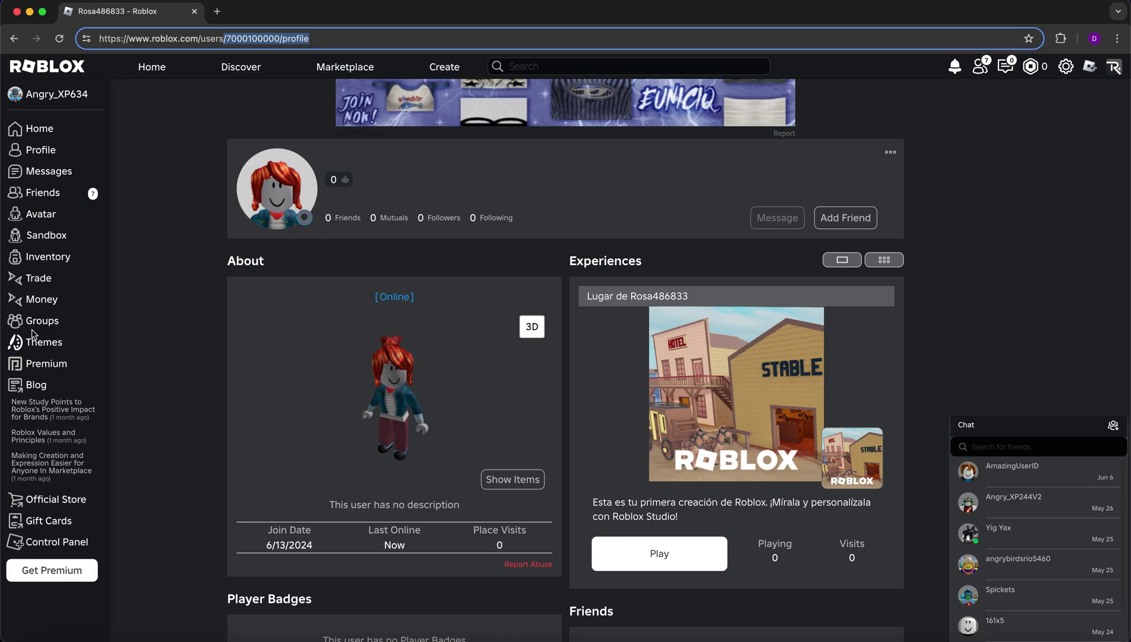
Step: Search for 'abrbme' and open ABRBME's profile
{"action": "left_click", "coordinate": [542, 66]}
{"action": "type", "text": "abrbme"}
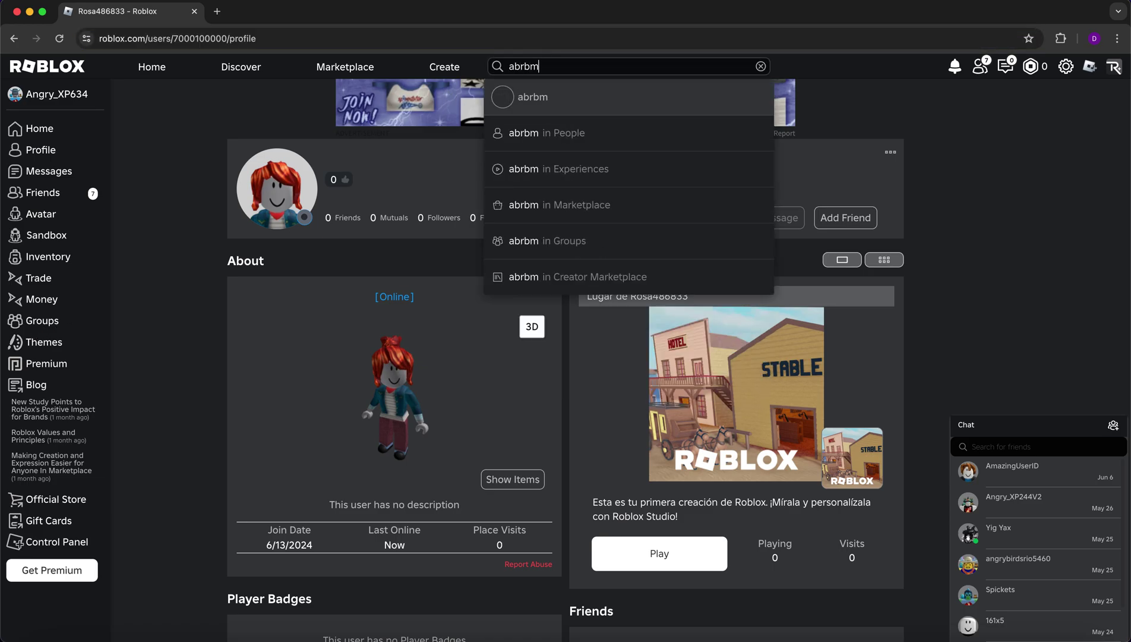
{"action": "left_click", "coordinate": [537, 96]}
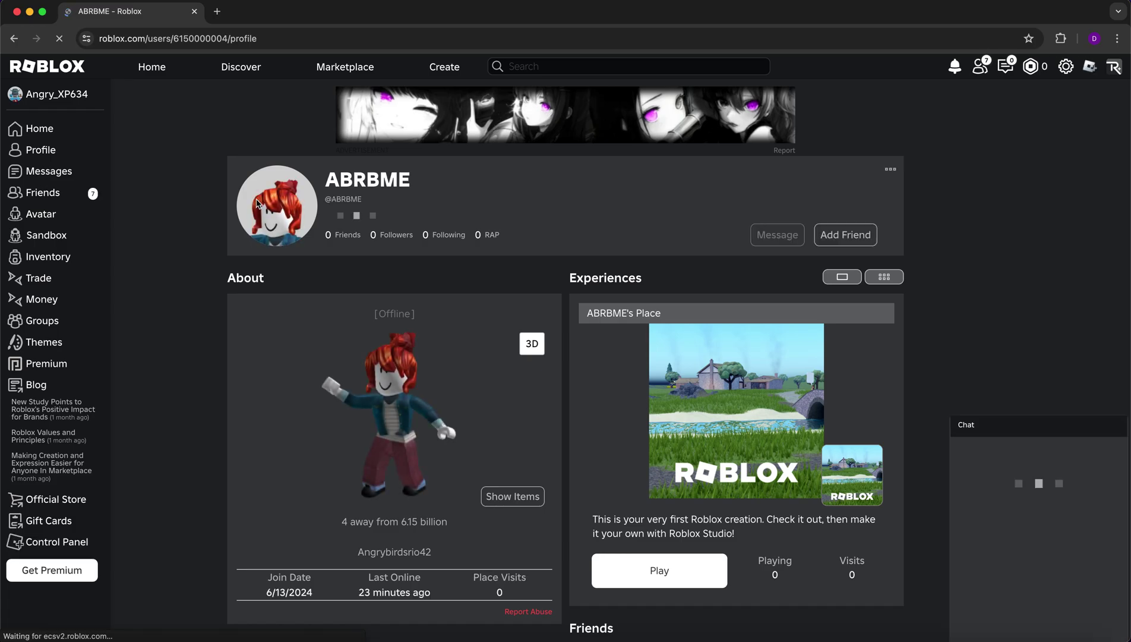
{"action": "left_click_drag", "start_coordinate": [172, 38], "coordinate": [256, 39]}
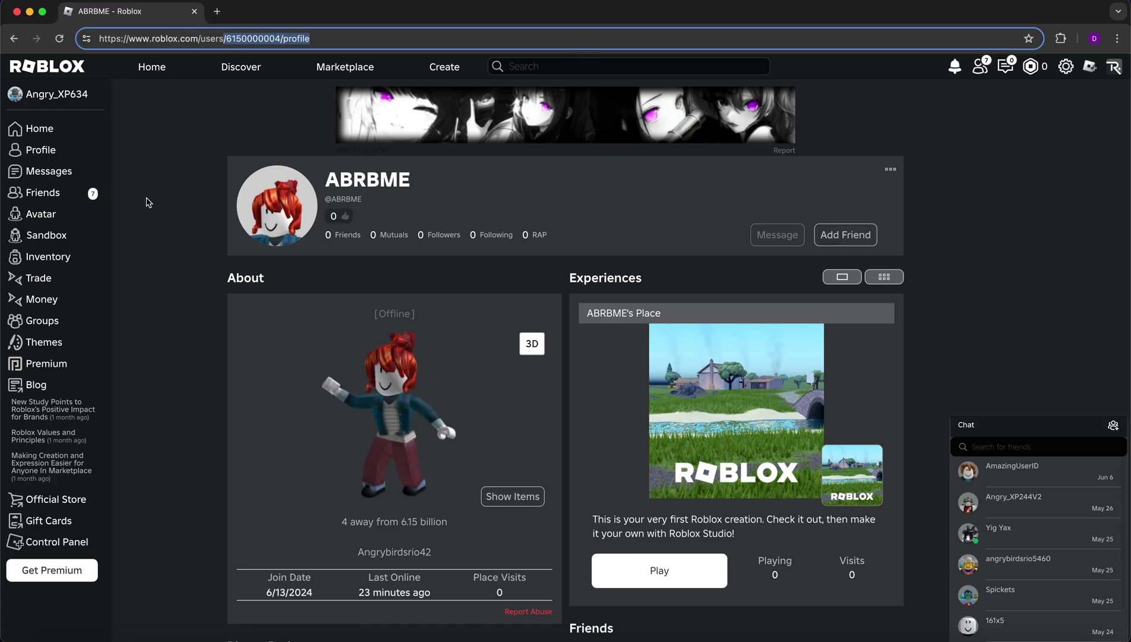
{"action": "scroll", "coordinate": [147, 202], "scroll_direction": "down", "scroll_amount": 5}
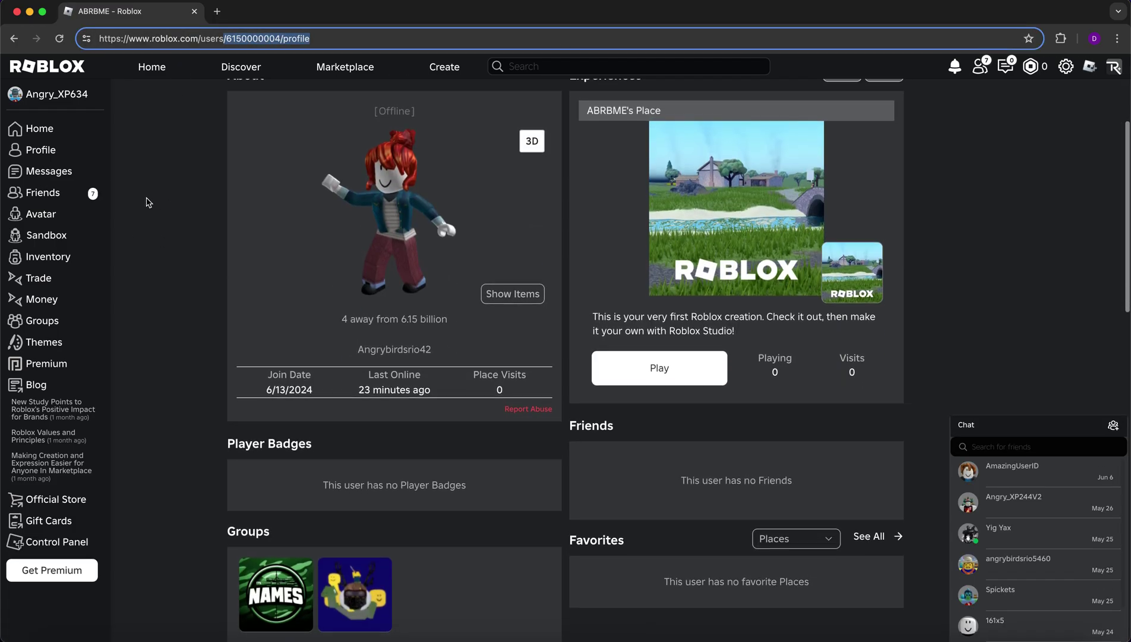
{"action": "scroll", "coordinate": [146, 201], "scroll_direction": "up", "scroll_amount": 5}
{"action": "left_click", "coordinate": [198, 128]}
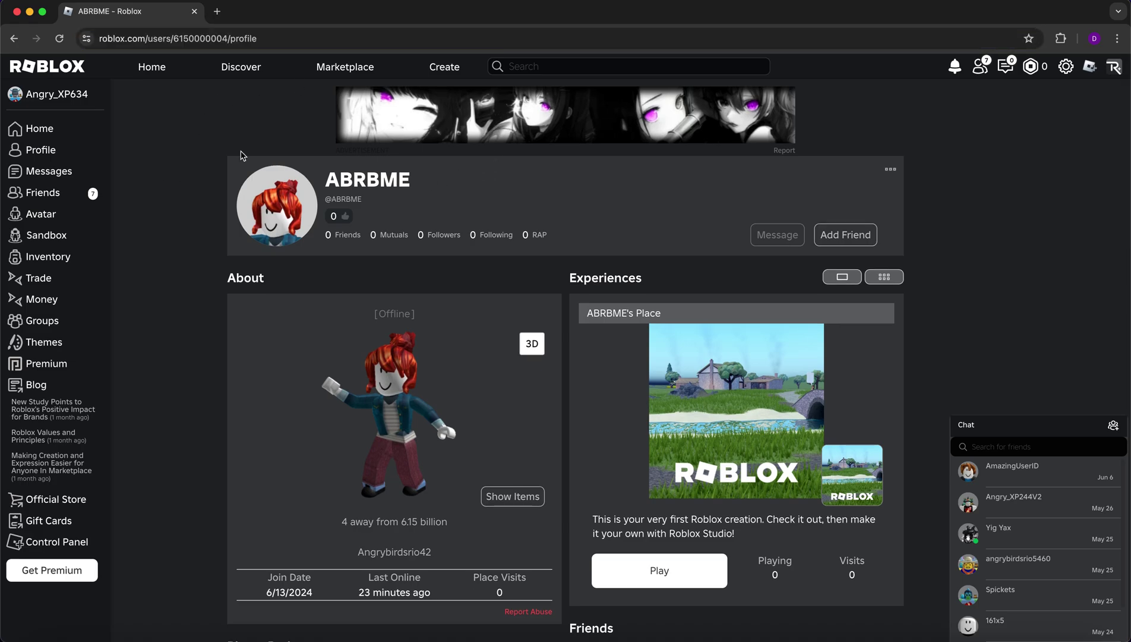
{"action": "scroll", "coordinate": [230, 238], "scroll_direction": "down", "scroll_amount": 5}
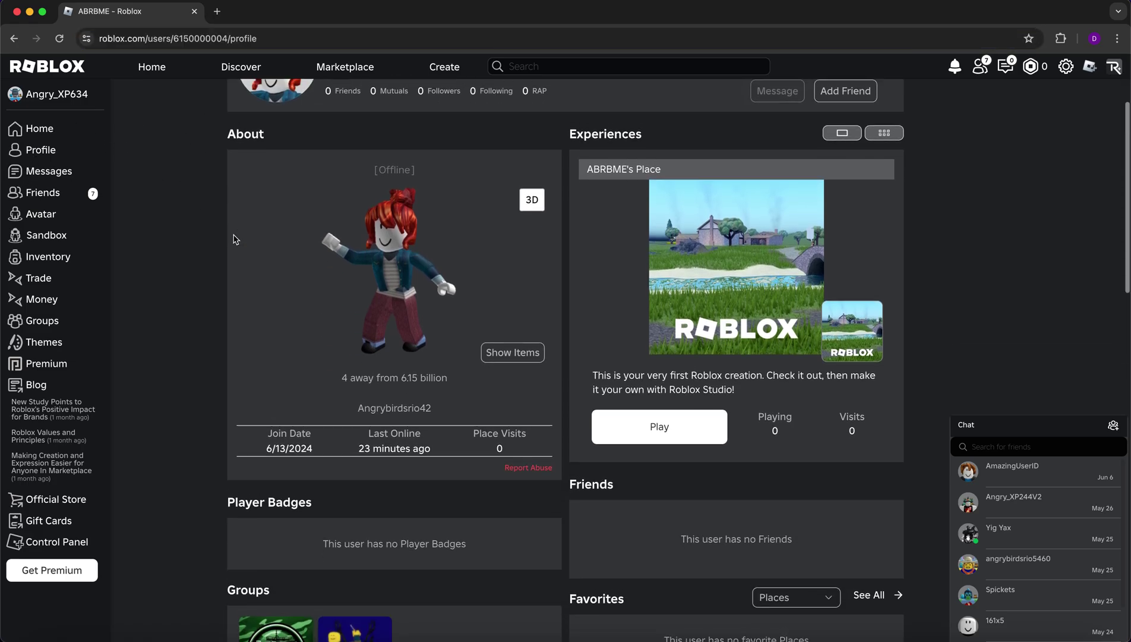
{"action": "scroll", "coordinate": [229, 239], "scroll_direction": "up", "scroll_amount": 5}
{"action": "scroll", "coordinate": [459, 311], "scroll_direction": "down", "scroll_amount": 5}
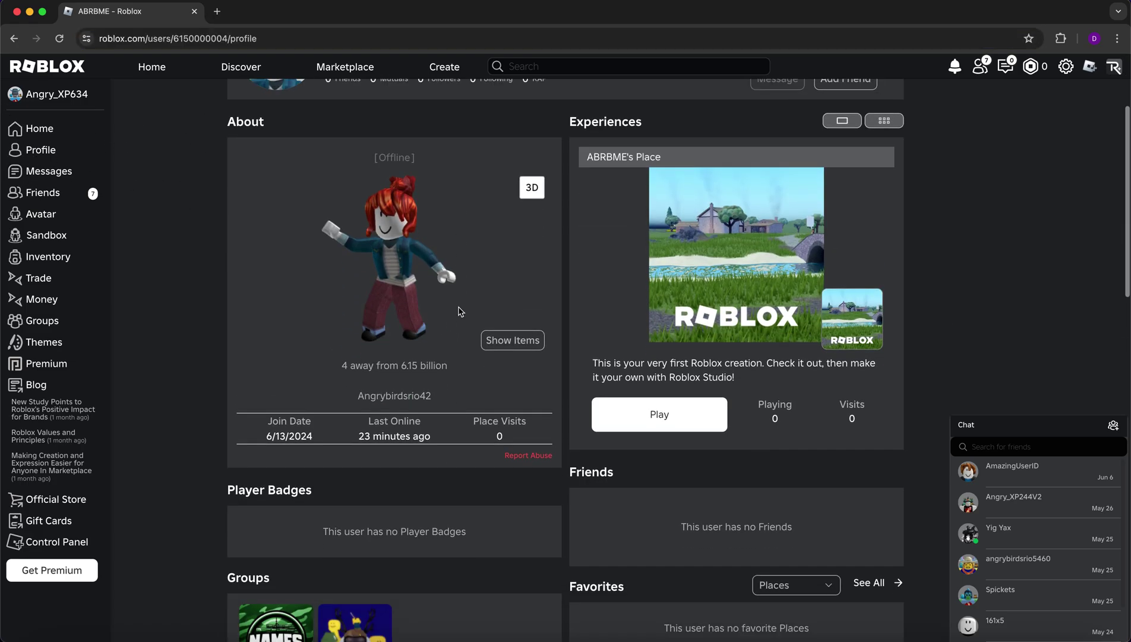
{"action": "scroll", "coordinate": [459, 312], "scroll_direction": "up", "scroll_amount": 5}
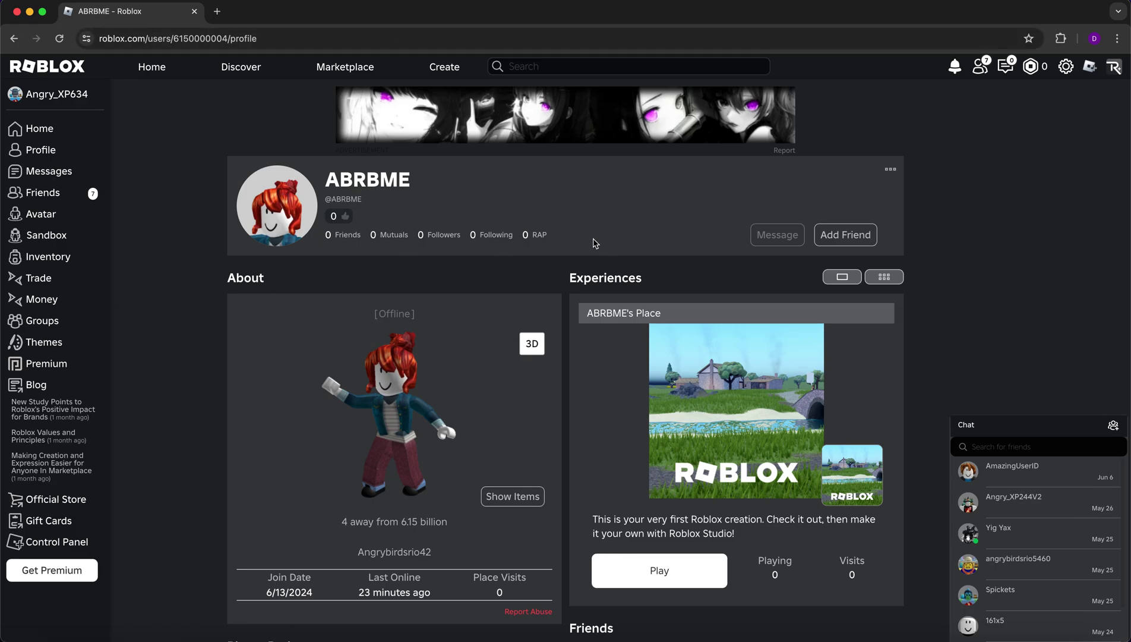
{"action": "left_click", "coordinate": [40, 152]}
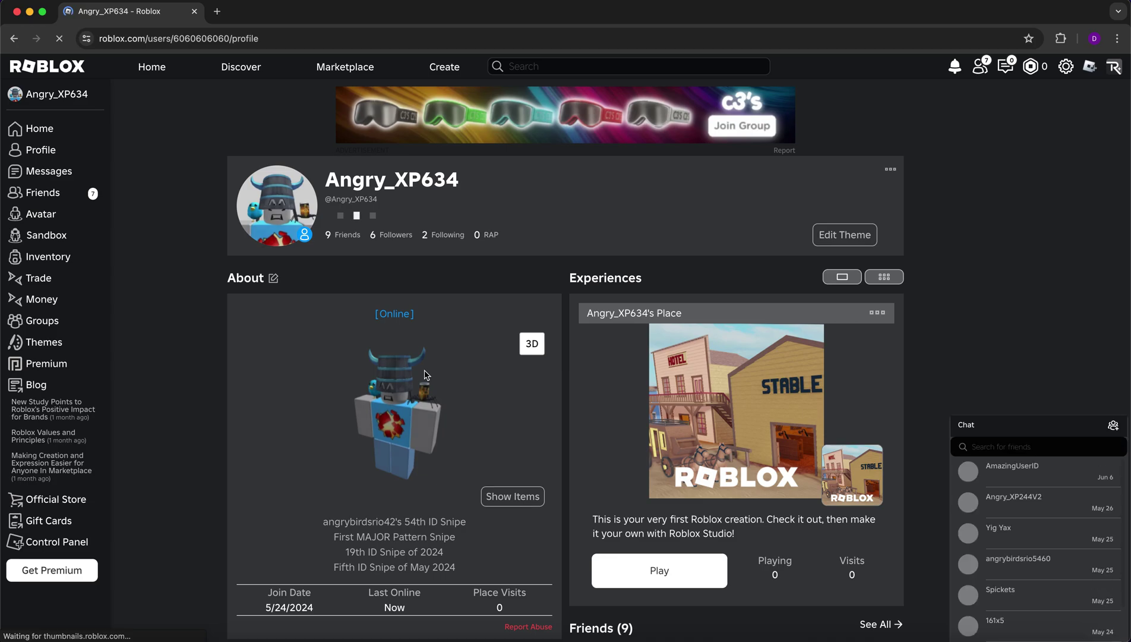